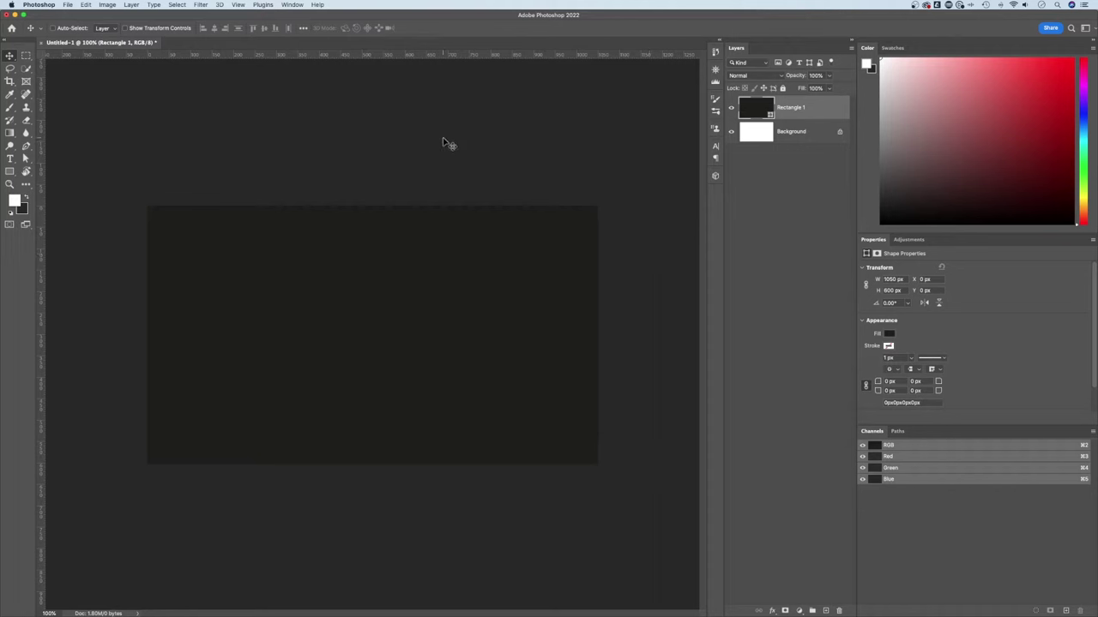
- With rulers and snapping on, drag guides to the dark rectangle's top, bottom and left edges
left_click(238, 4)
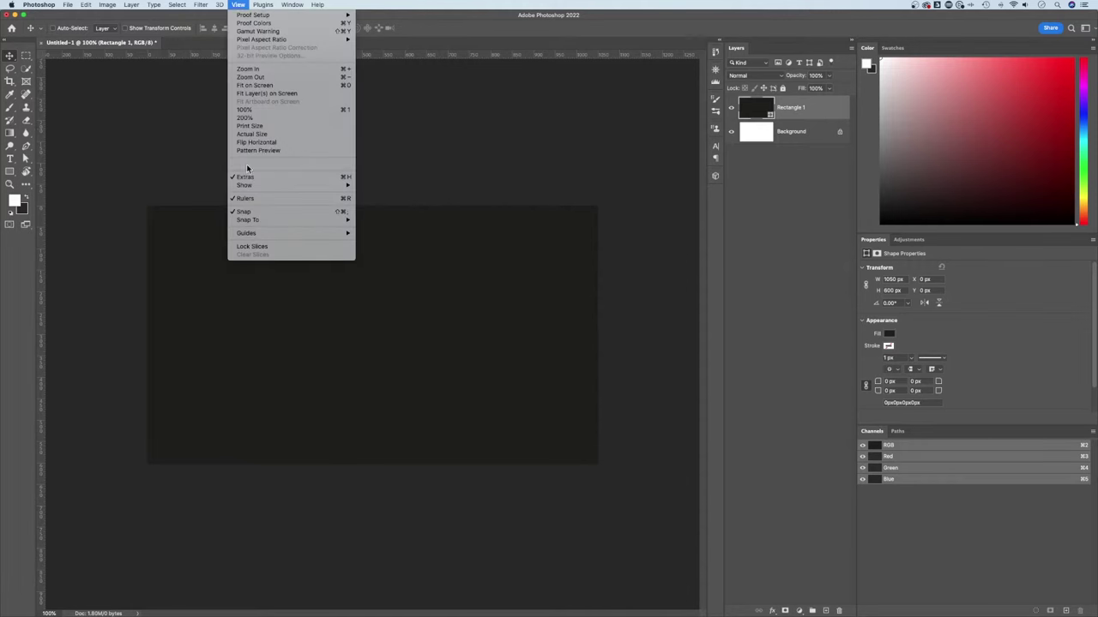
left_click(488, 214)
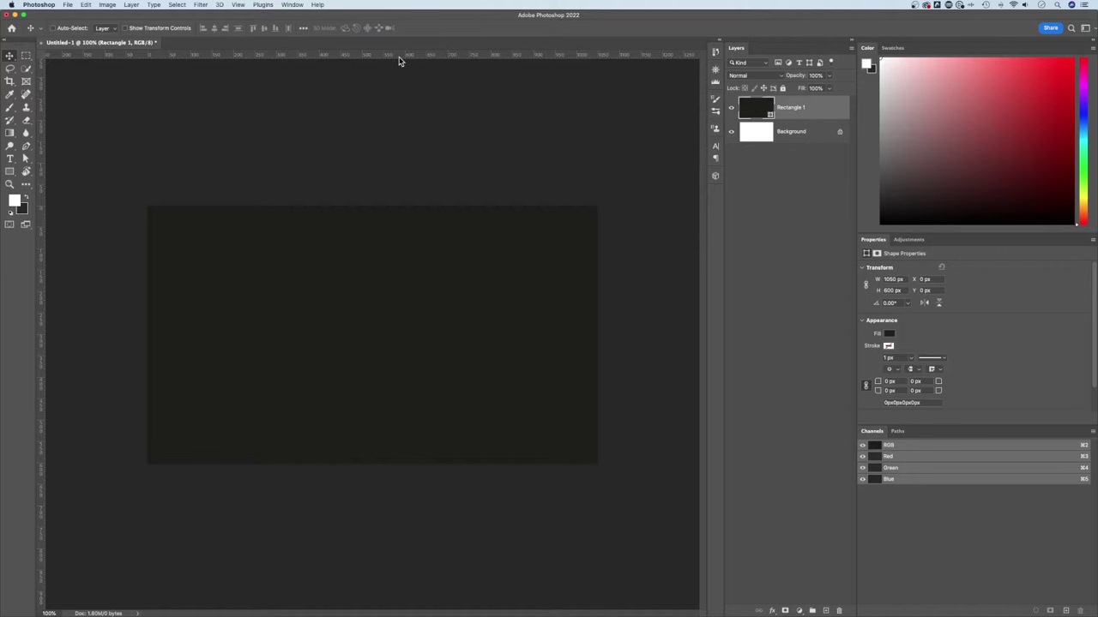
left_click_drag(407, 57, 411, 206)
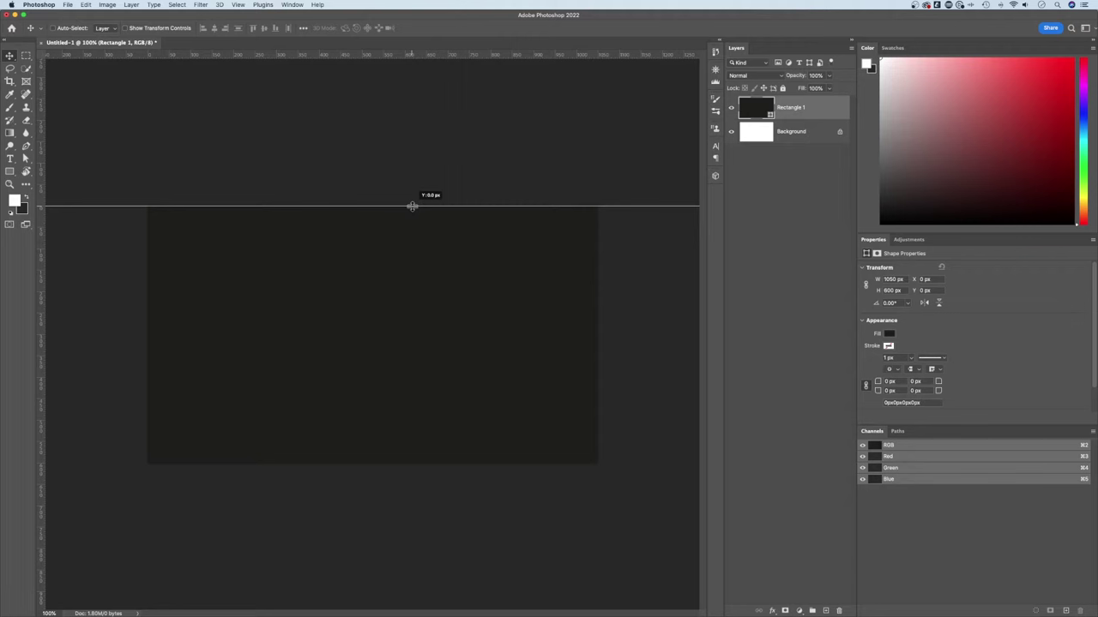
left_click_drag(412, 206, 398, 204)
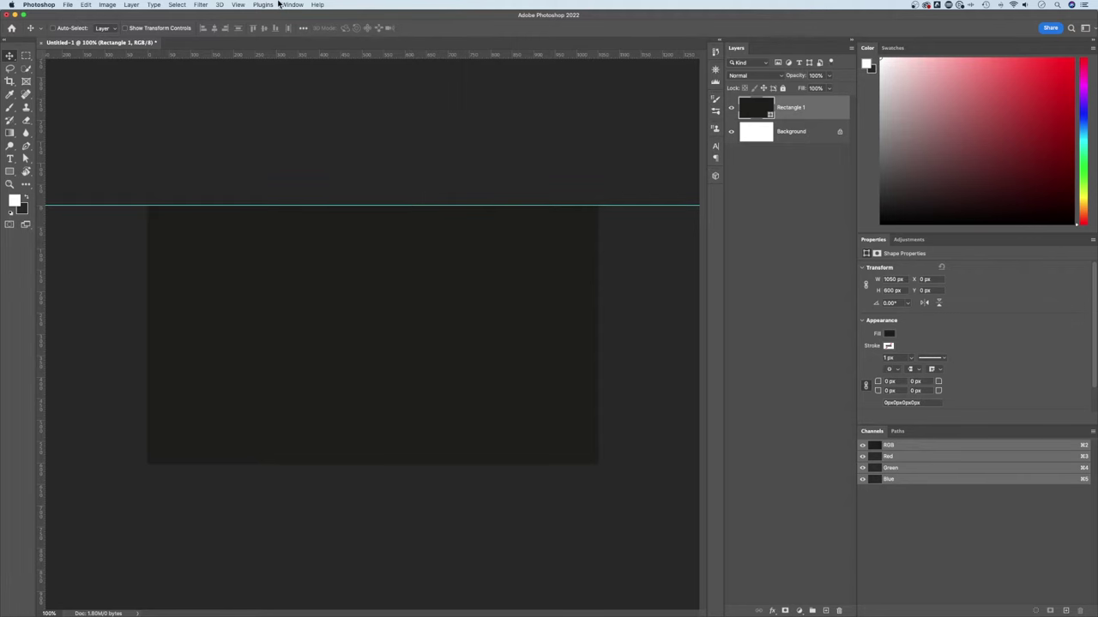
left_click(240, 5)
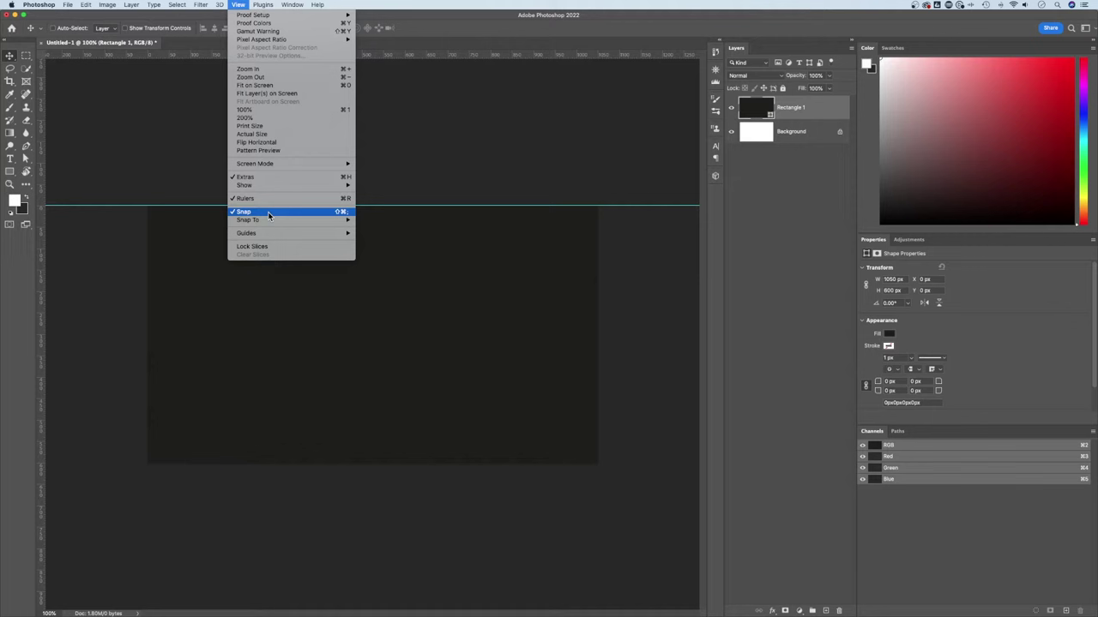
left_click(420, 133)
left_click_drag(424, 54, 454, 463)
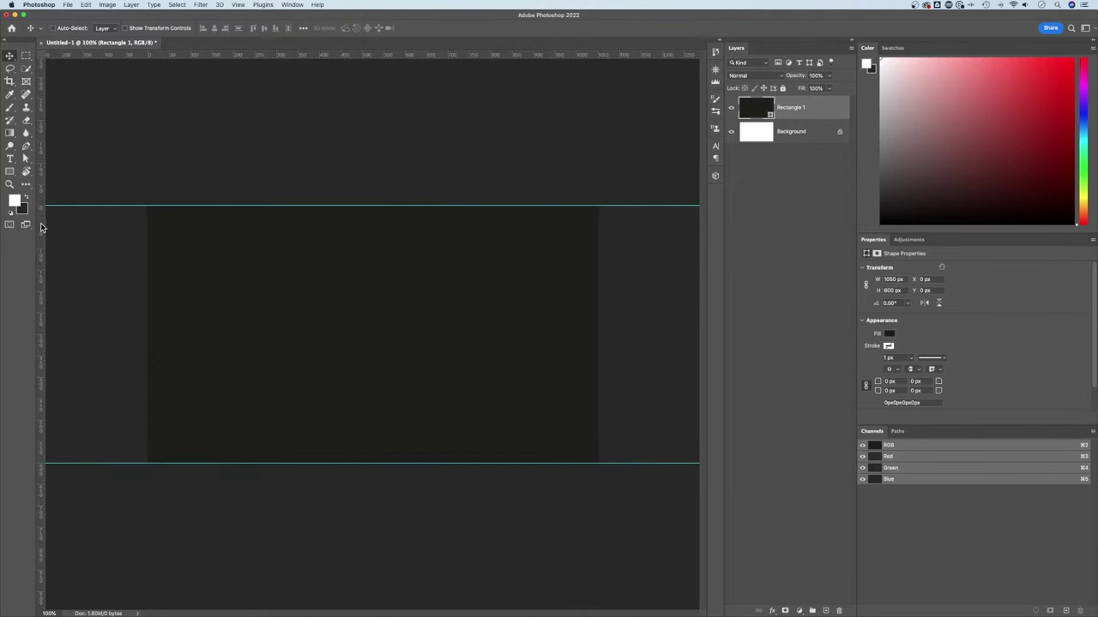
left_click_drag(41, 229, 598, 216)
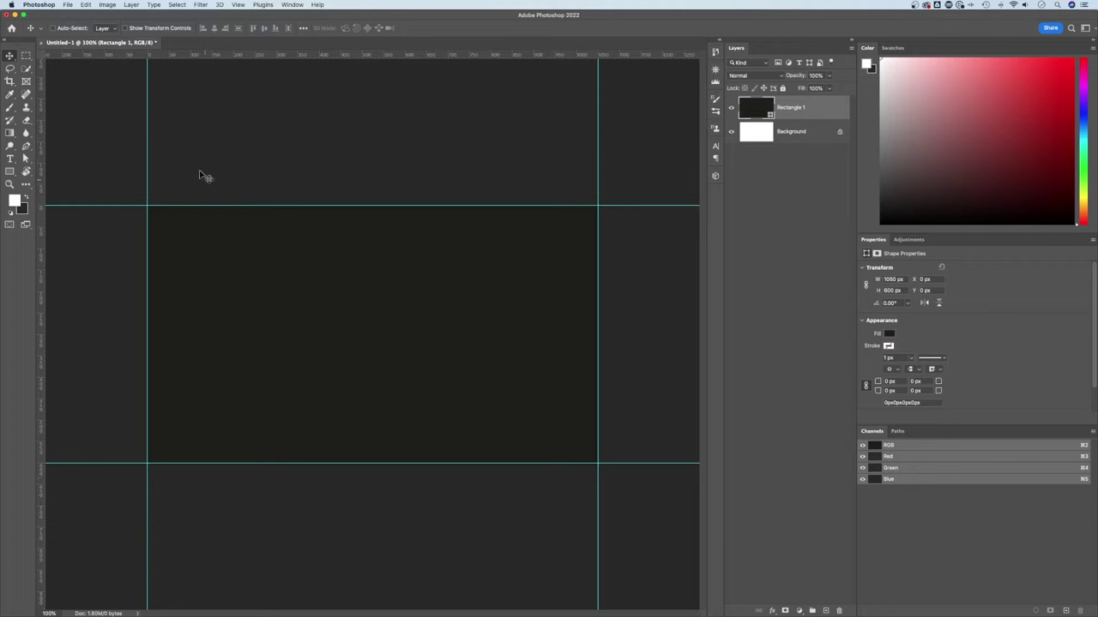
- In Image > Canvas Size, switch units to inches and enter width 3.75 and height 2.25
left_click(108, 4)
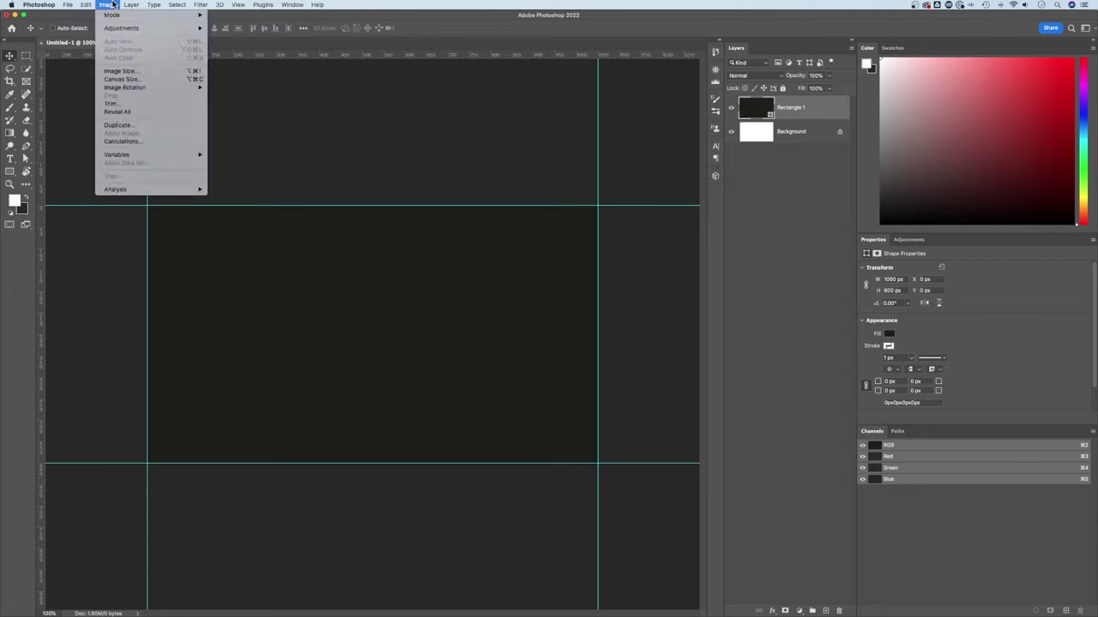
left_click(120, 82)
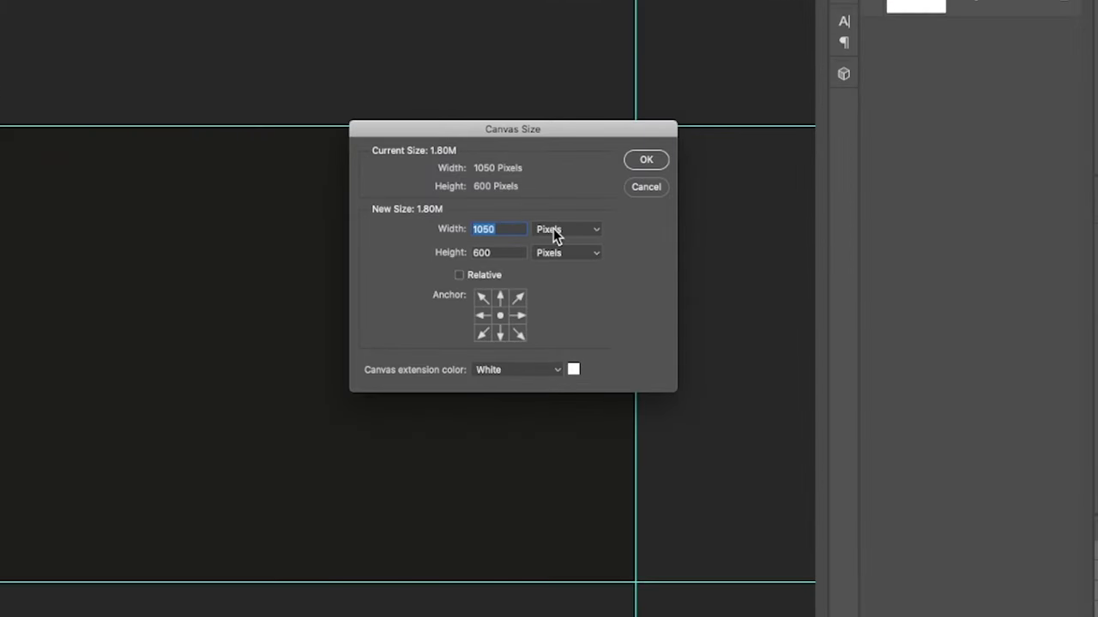
left_click(549, 263)
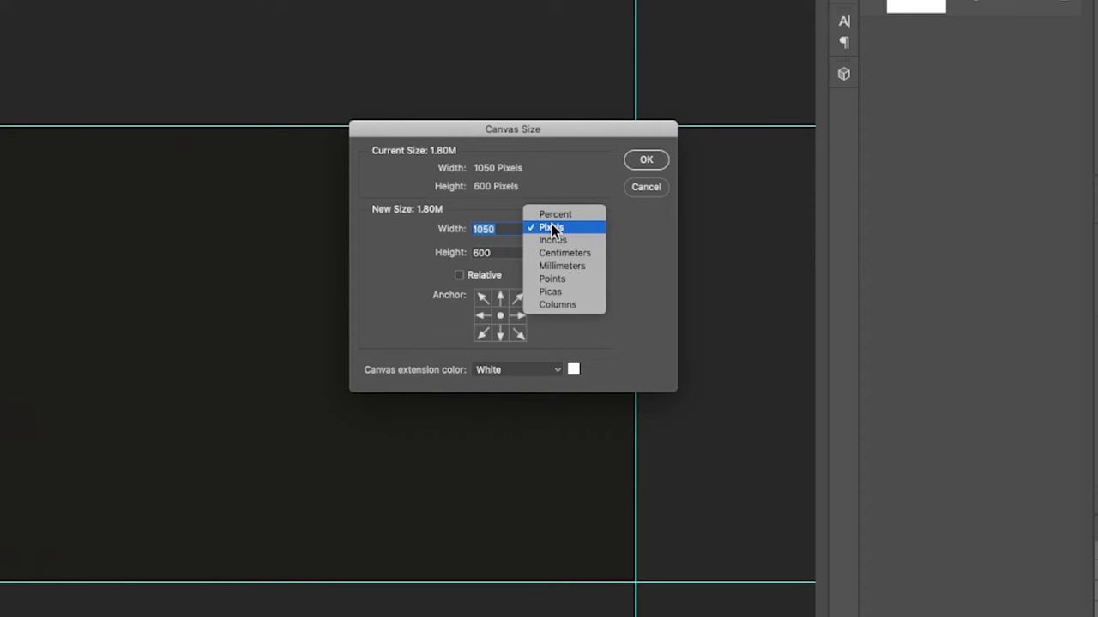
left_click(559, 241)
left_click(506, 229)
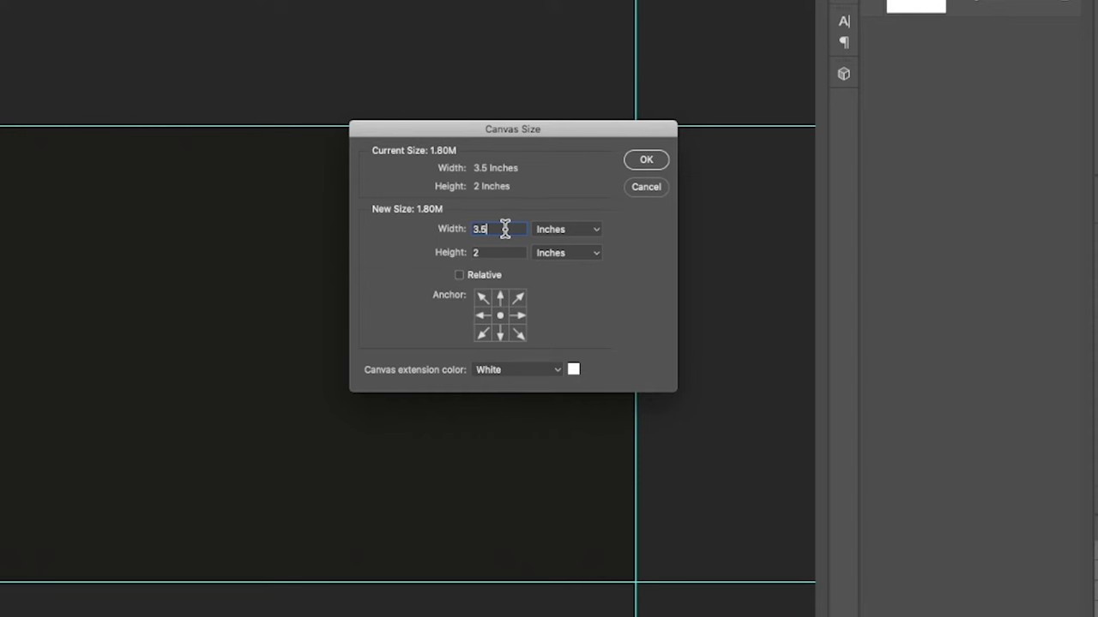
type("3.75")
left_click(500, 253)
type("2.25")
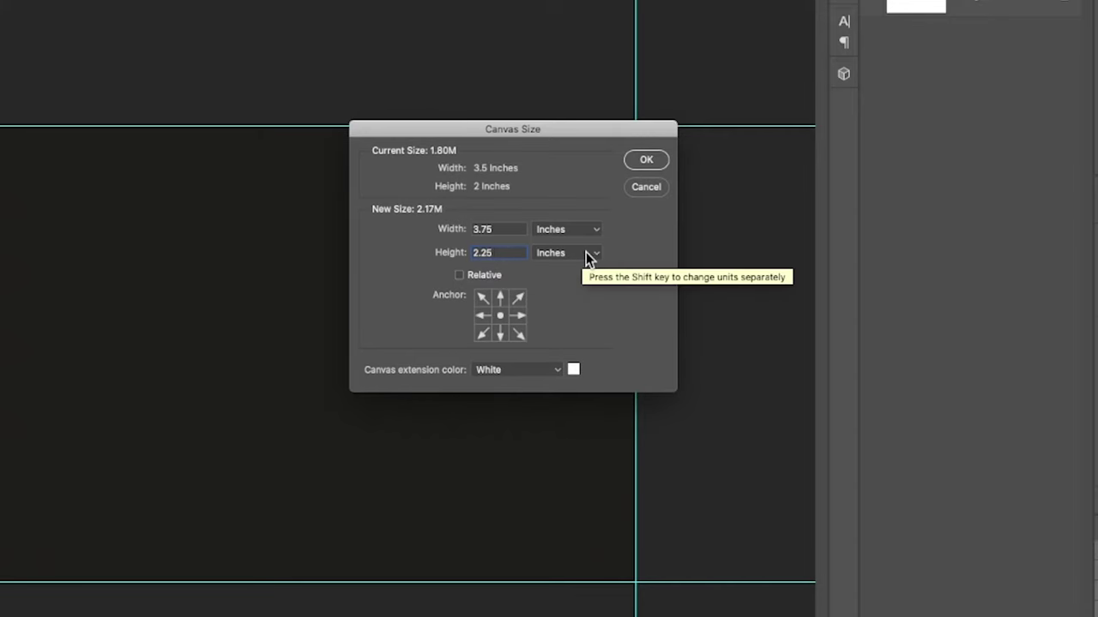
- Apply the 3.75 × 2.25 inch canvas size, then select the Background and Rectangle 1 layers
left_click(648, 160)
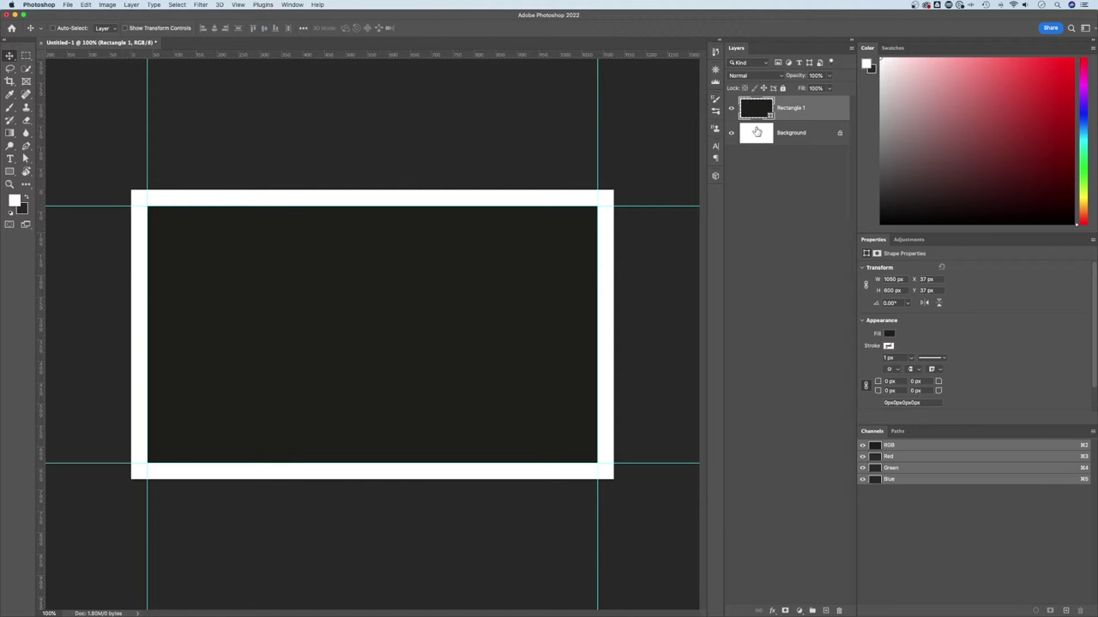
left_click(788, 139)
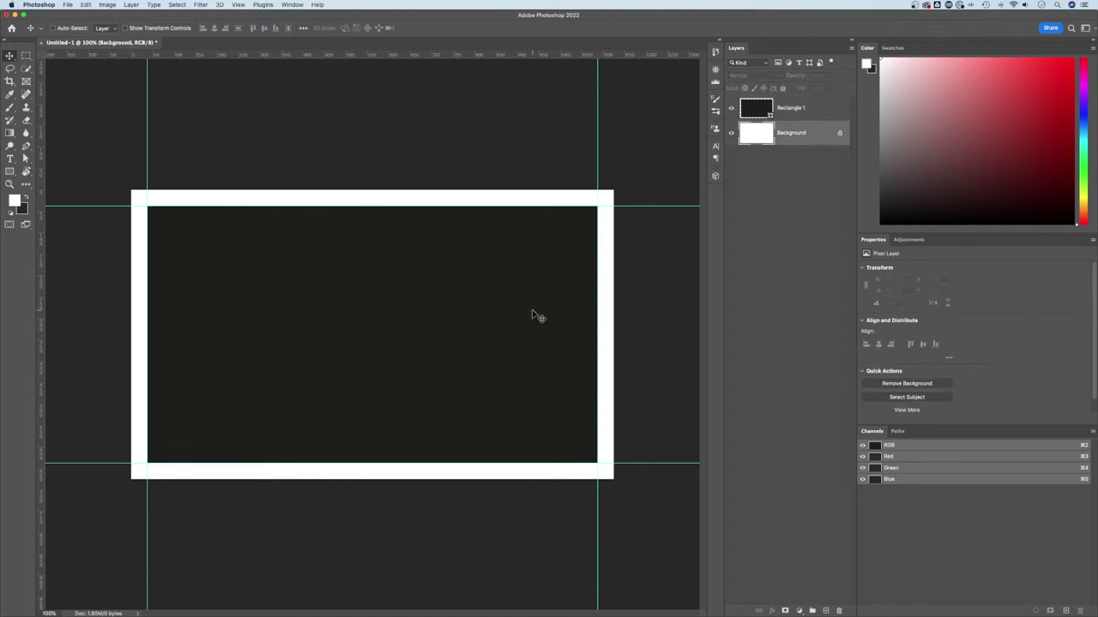
left_click(809, 109)
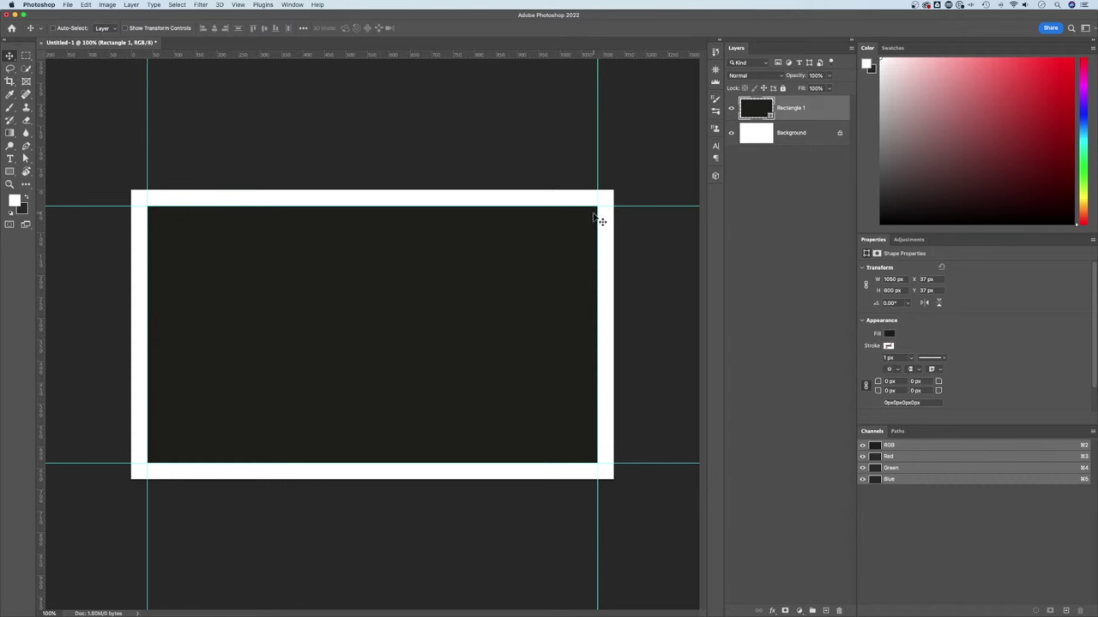
- Free-transform the dark rectangle with Ctrl+T, stretching it over the white bleed border, and commit
key("ctrl+t")
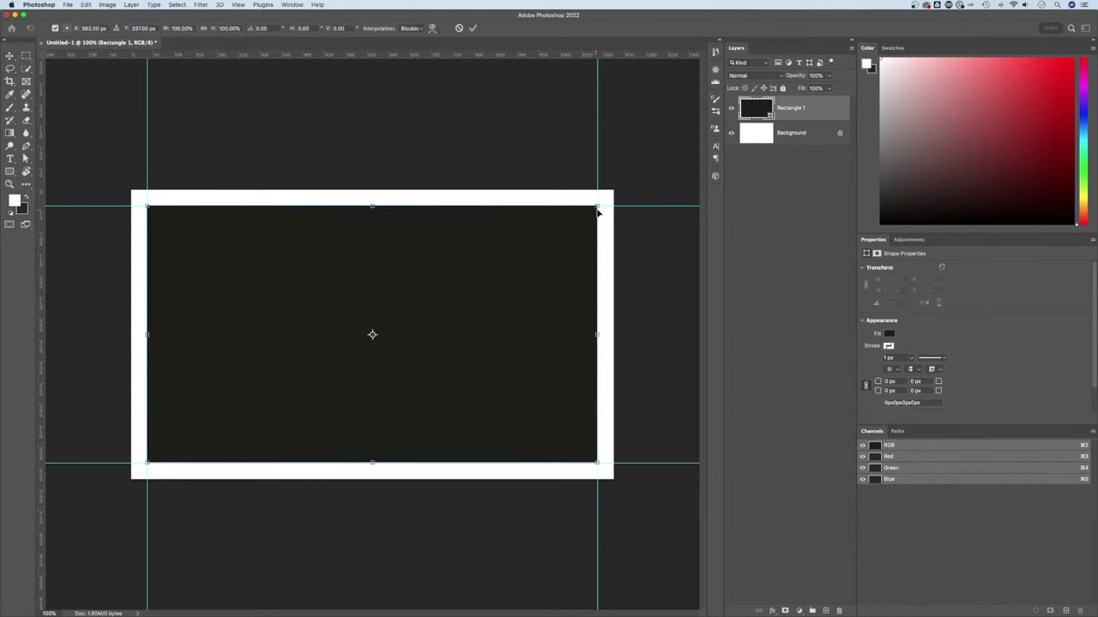
left_click_drag(612, 190, 617, 181)
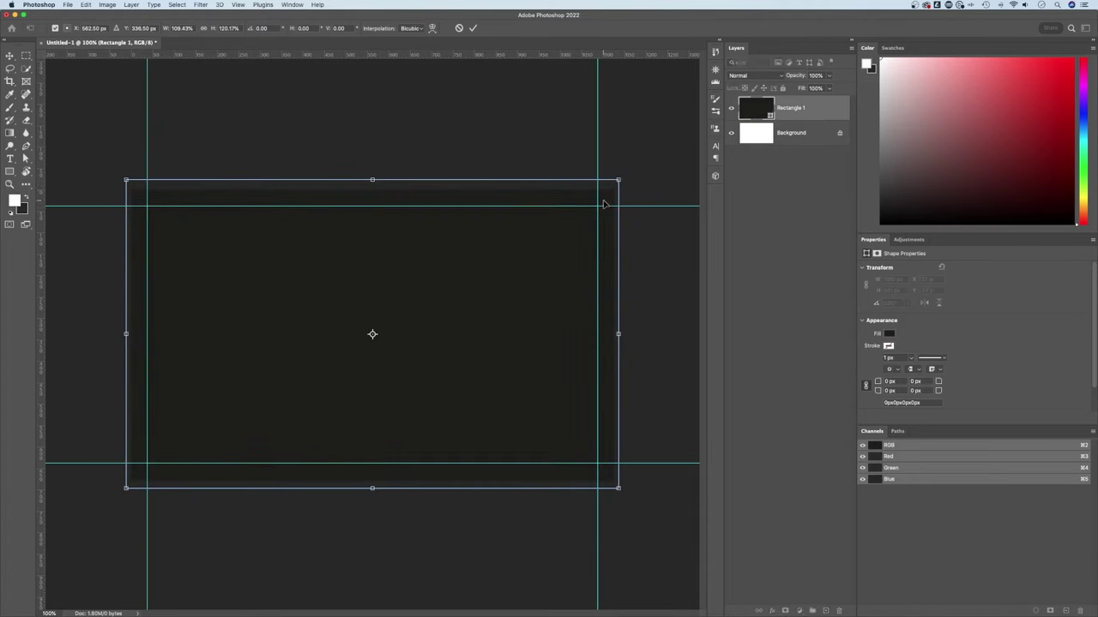
key("Return")
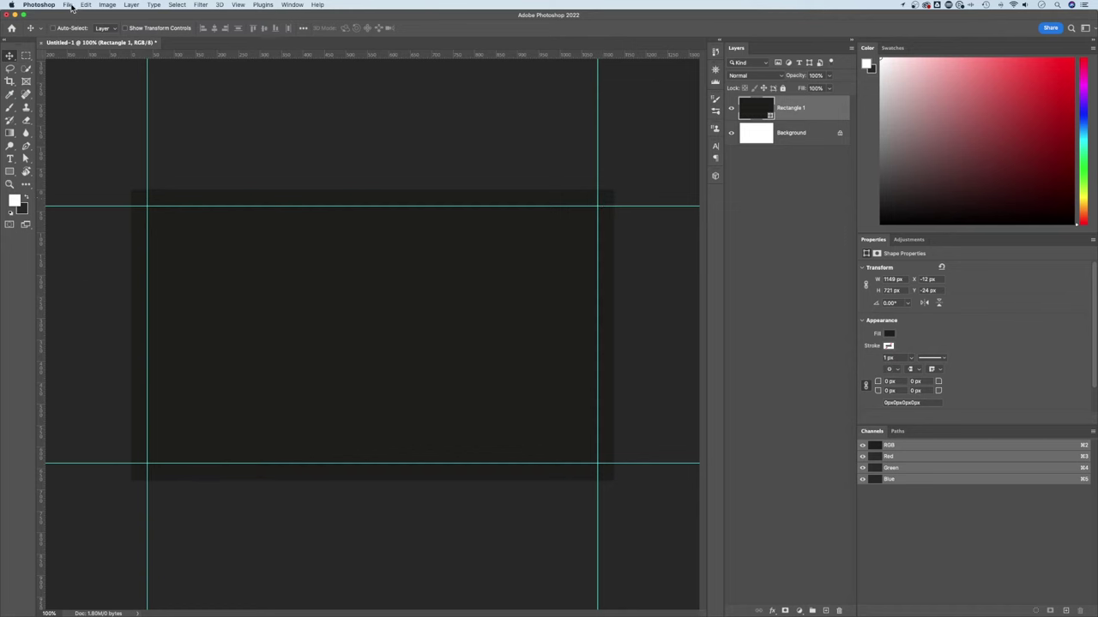
- Open File > Print and enable Corner Crop Marks under Printing Marks
left_click(68, 5)
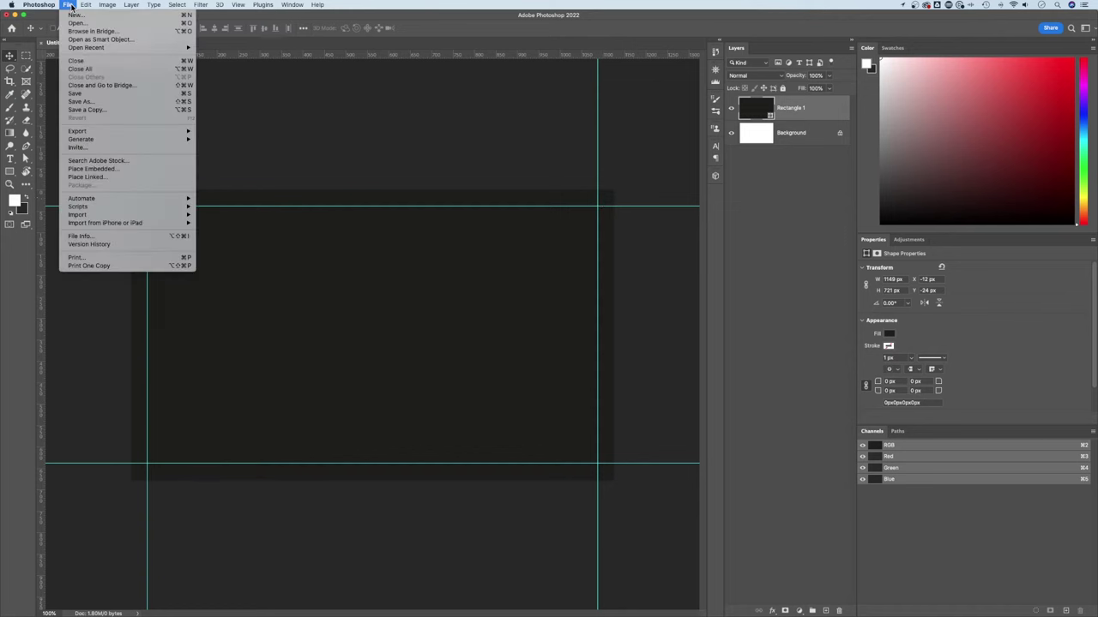
left_click(87, 258)
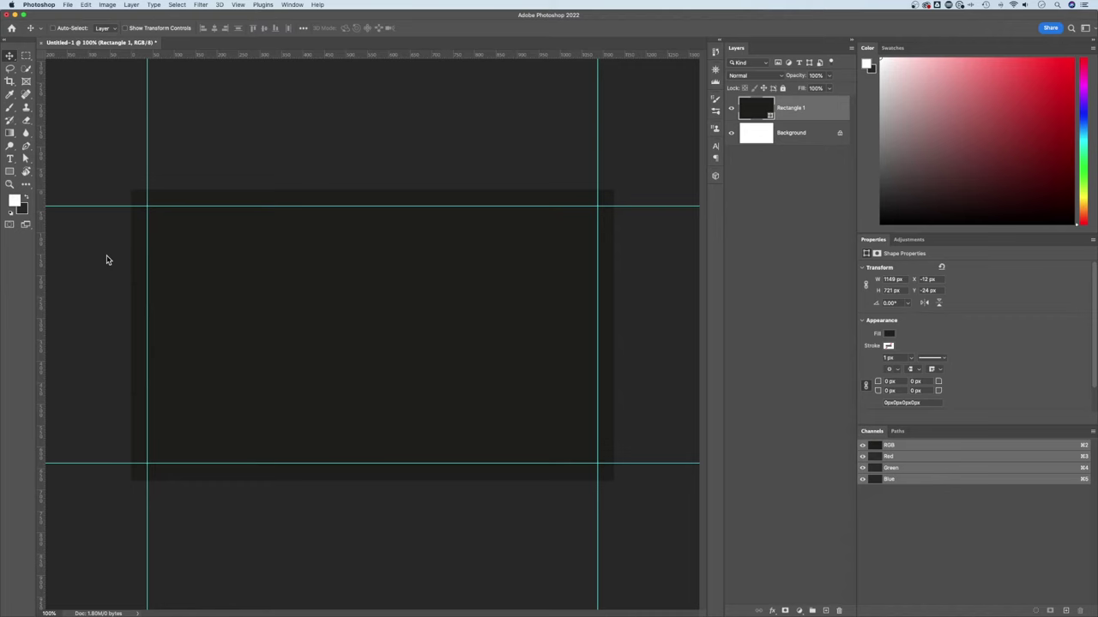
left_click_drag(461, 119, 473, 112)
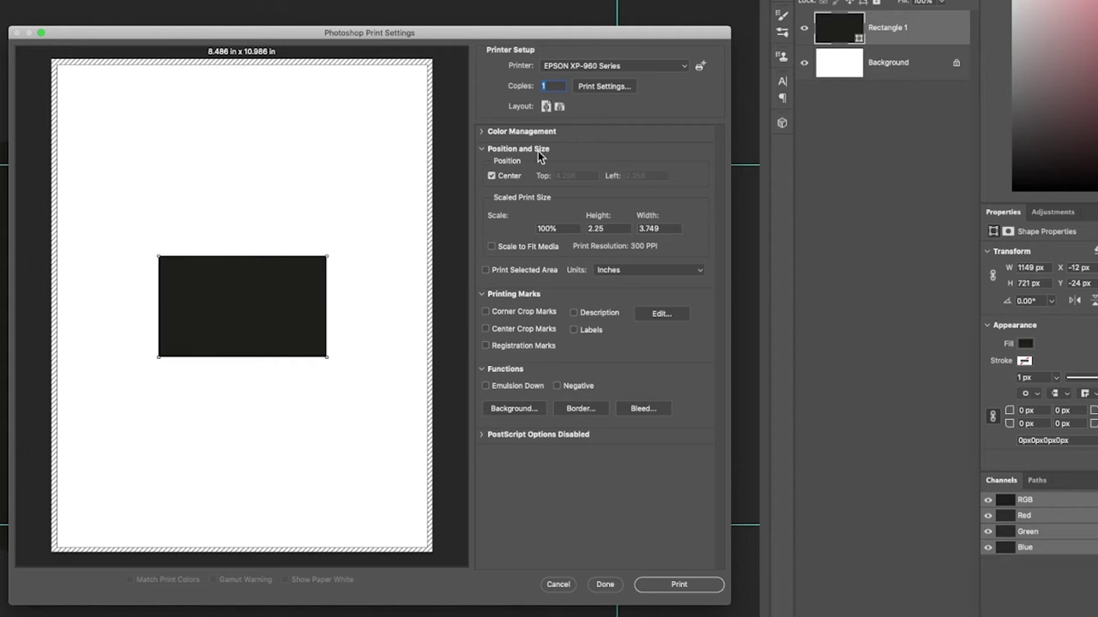
left_click_drag(412, 33, 426, 31)
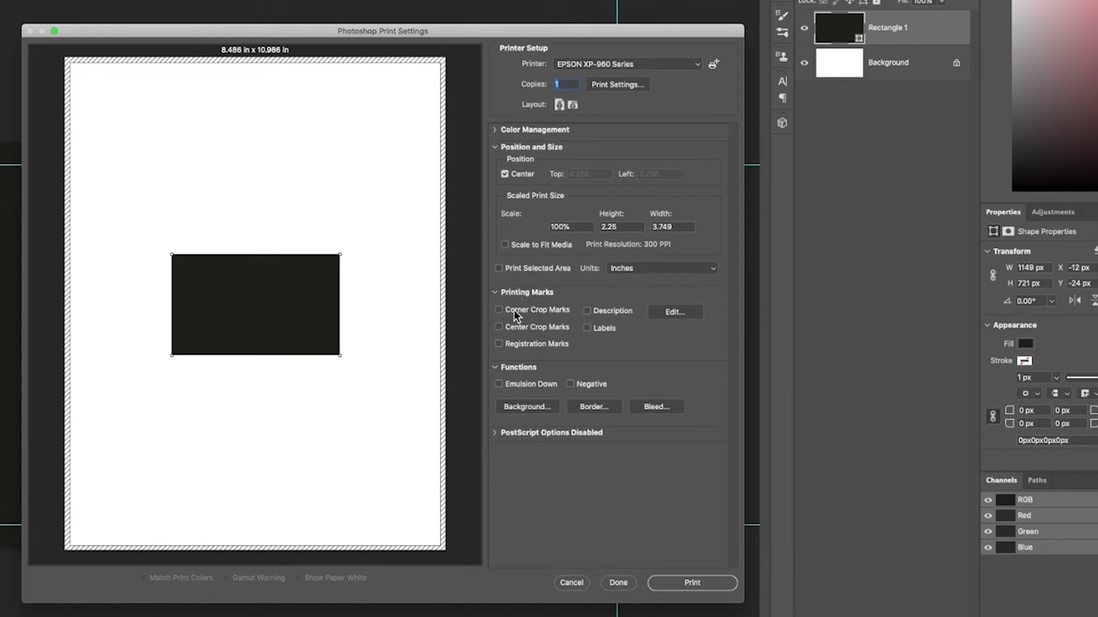
left_click(516, 317)
- Enter a .125-inch width in the Bleed dialog under print functions and confirm it
left_click(495, 367)
left_click(495, 367)
left_click(656, 407)
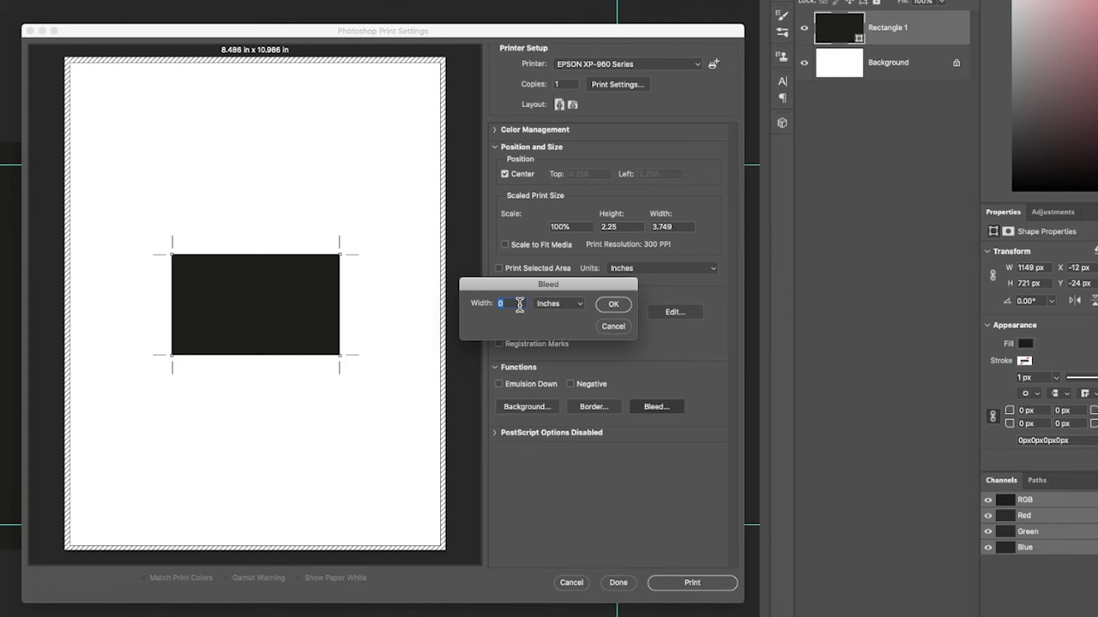
type(".125")
left_click(613, 304)
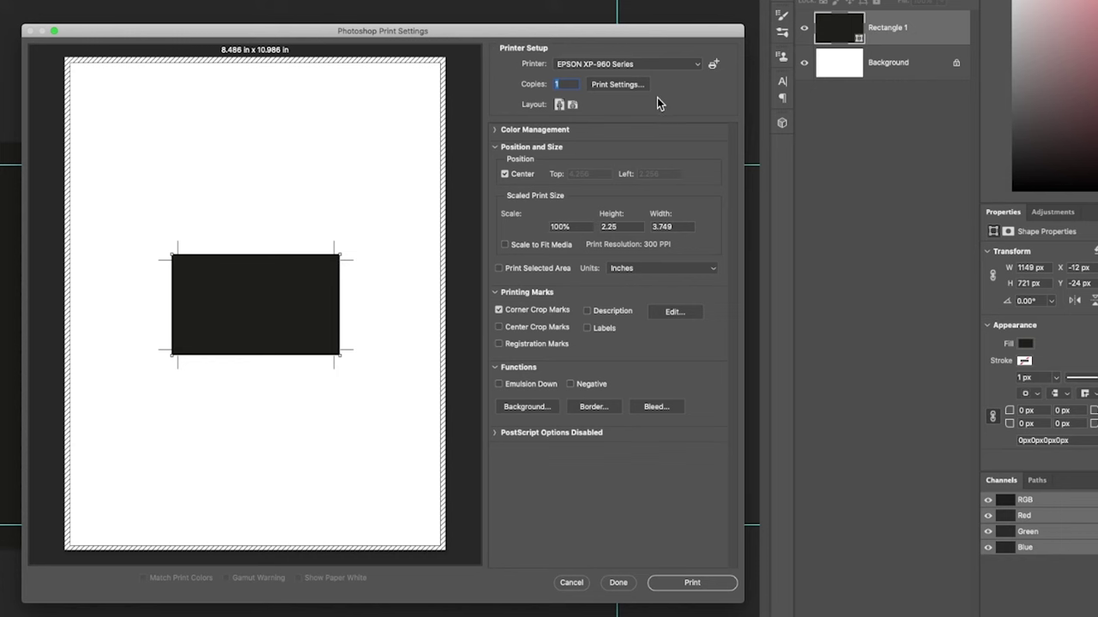
- Save the print as a PDF named 'businesscard' on the Desktop
left_click(632, 84)
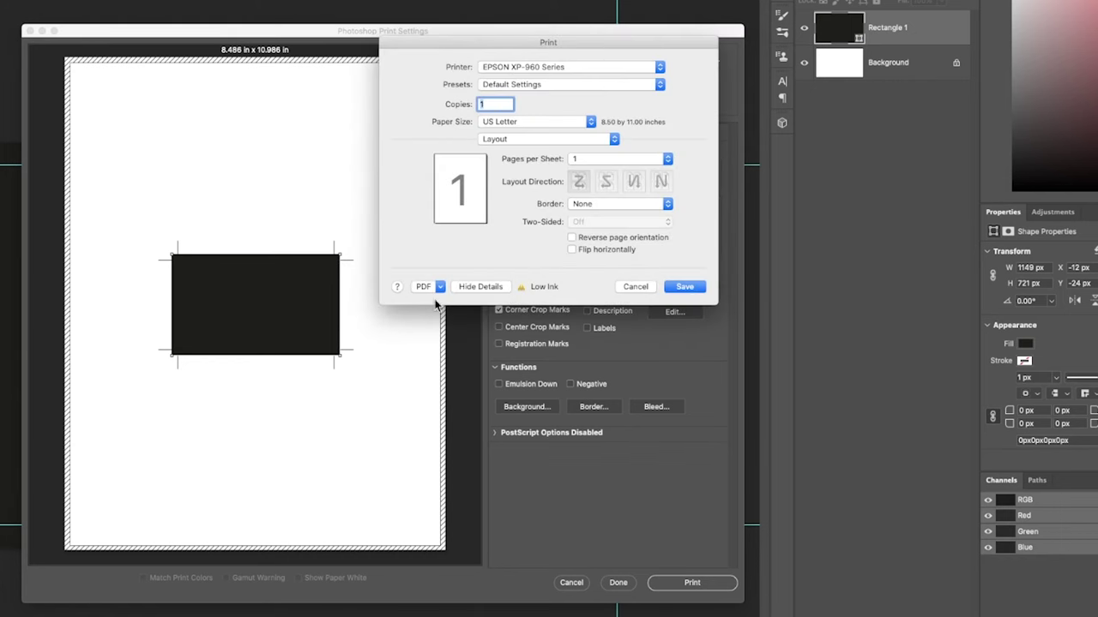
left_click(429, 286)
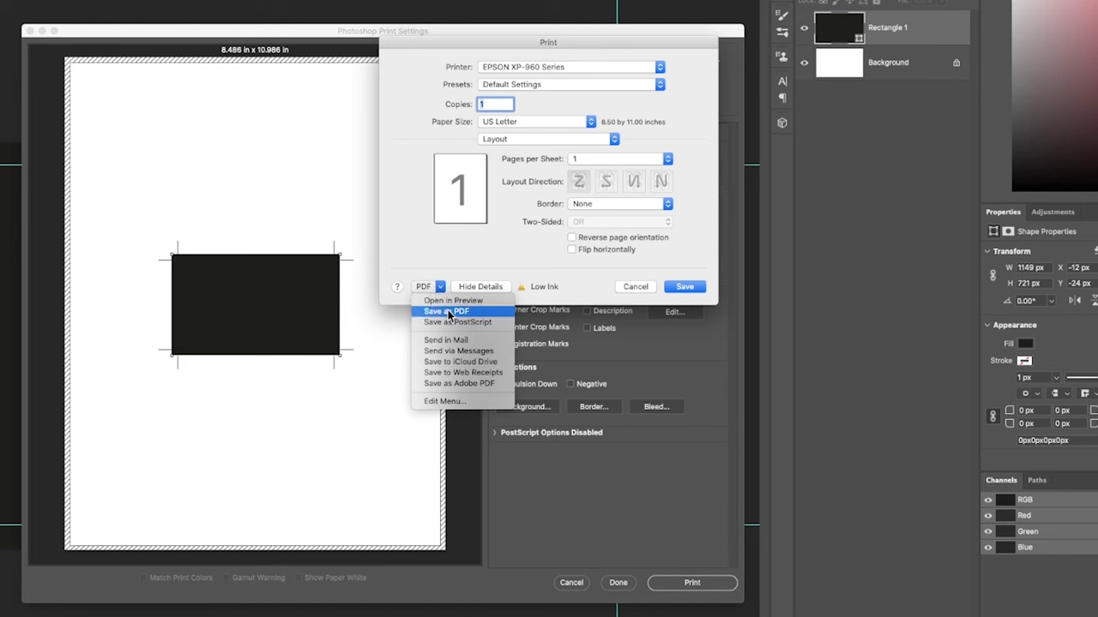
left_click(453, 313)
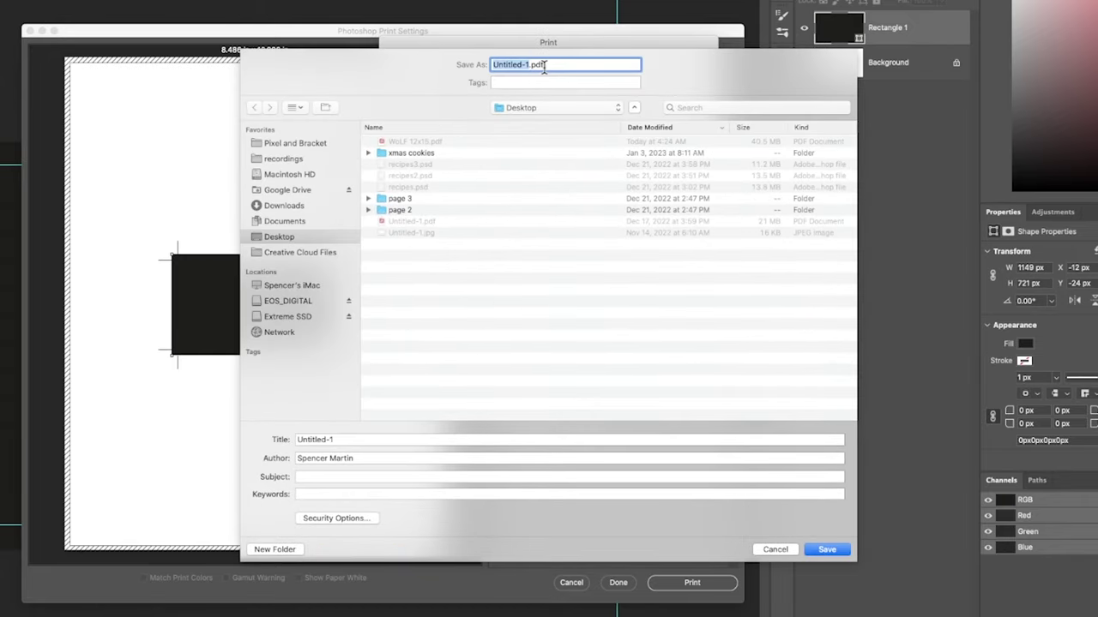
type("businesscard")
left_click(828, 549)
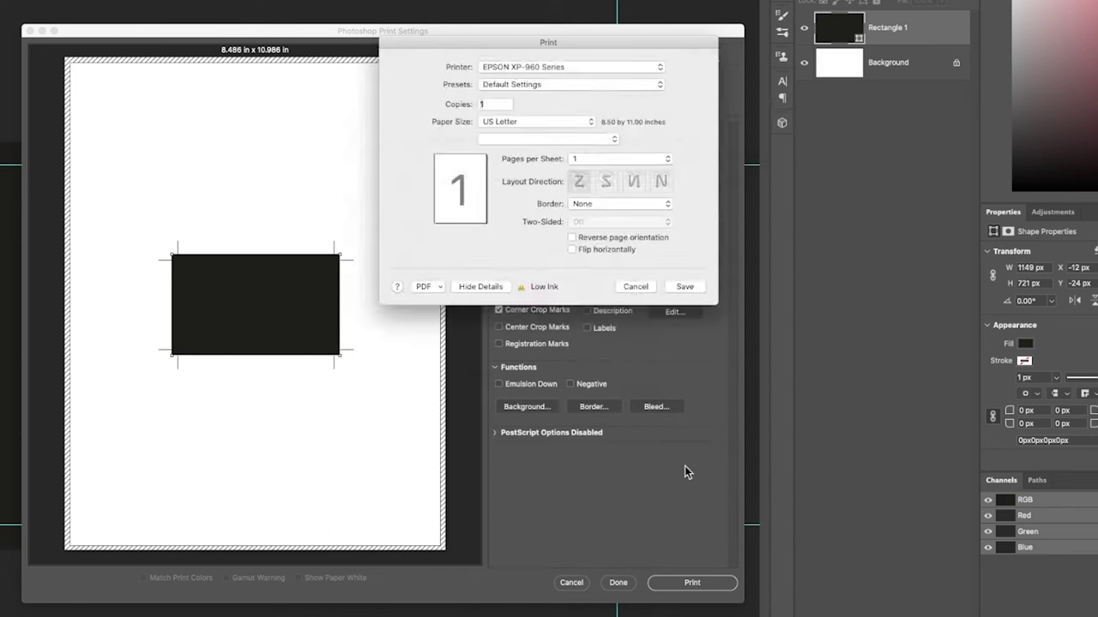
left_click(691, 583)
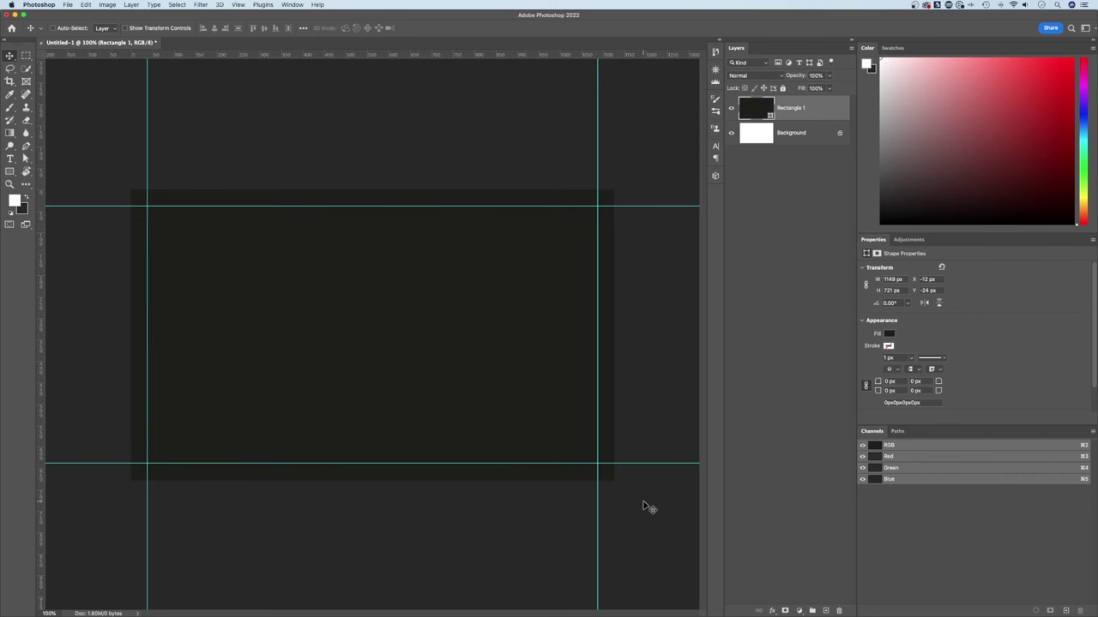
- Find businesscard.pdf in a Finder window of the Desktop and preview it with Quick Look
key("super+Tab")
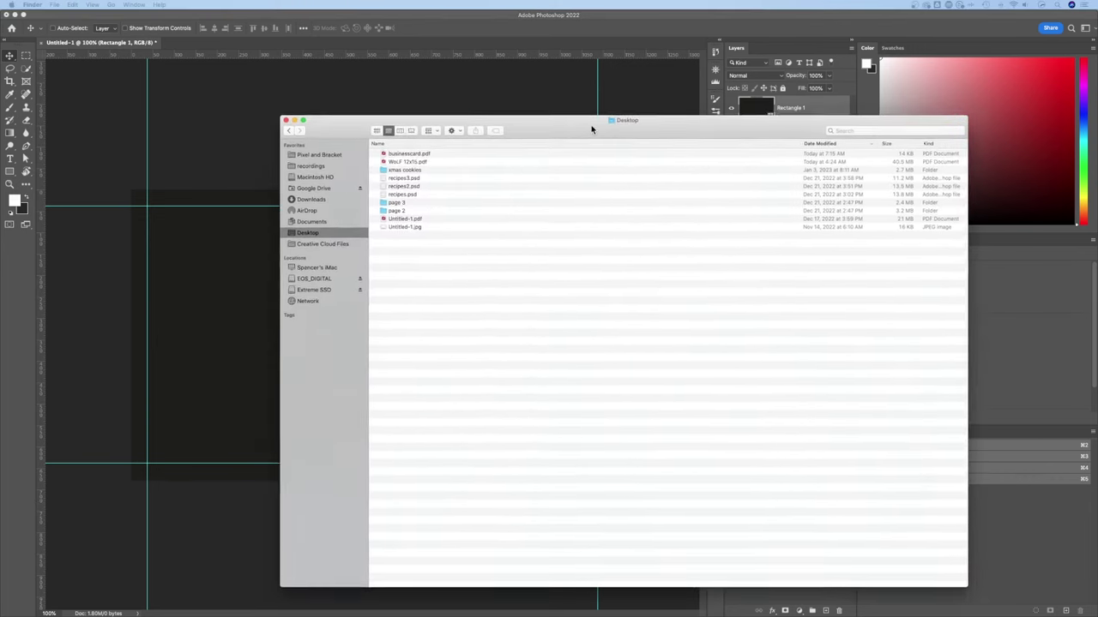
left_click_drag(591, 128, 543, 118)
left_click(360, 150)
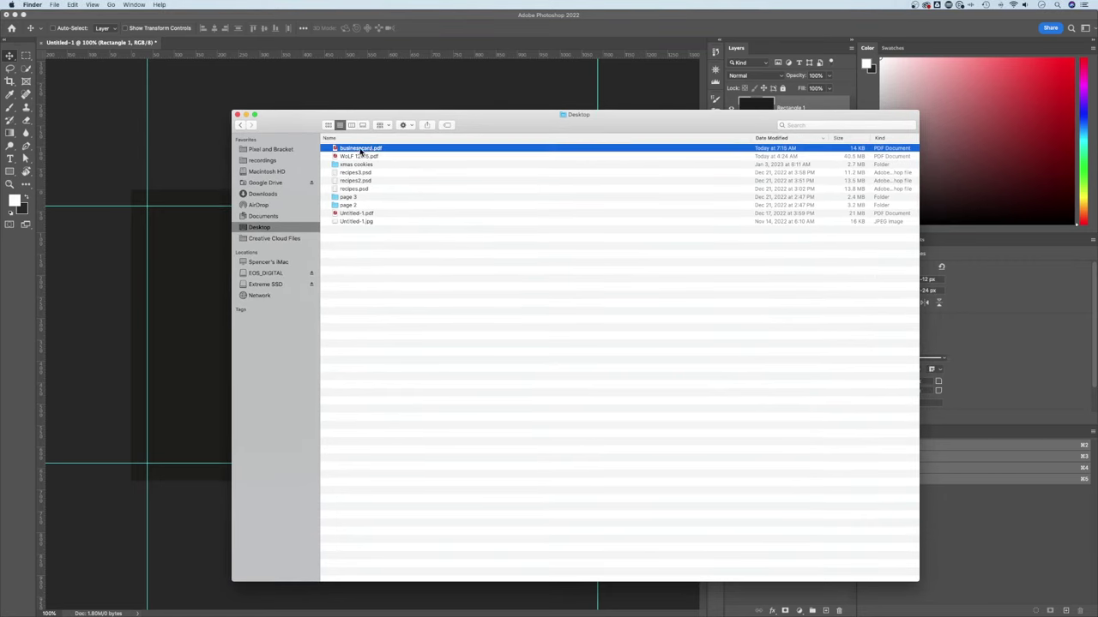
key("space")
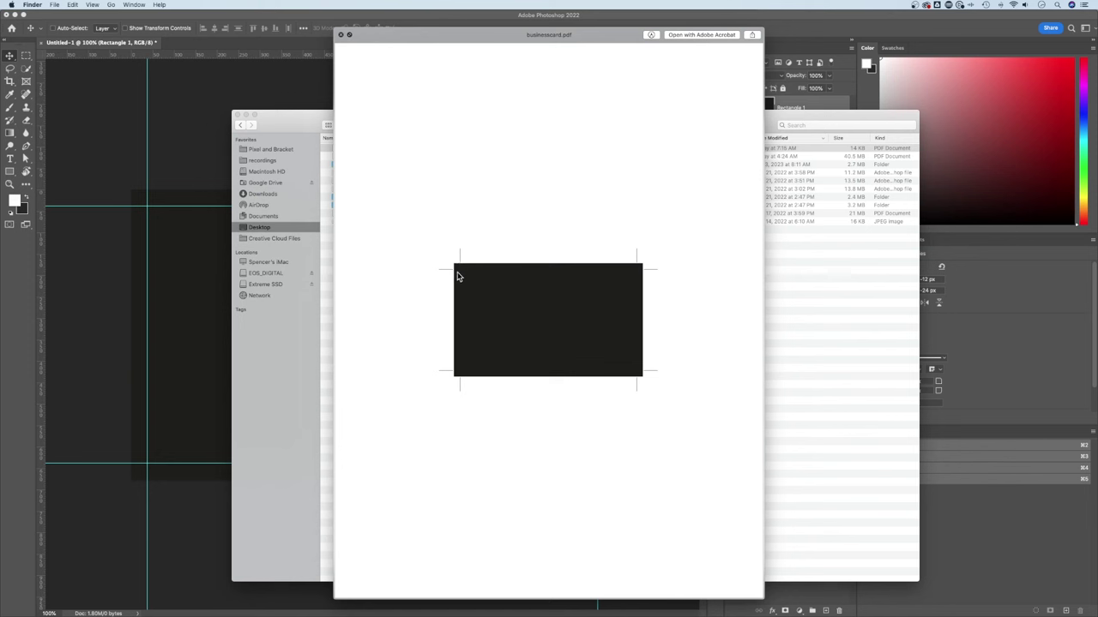
key("space")
- Open businesscard.pdf in Acrobat to check the crop marks, then return to Photoshop
double_click(356, 148)
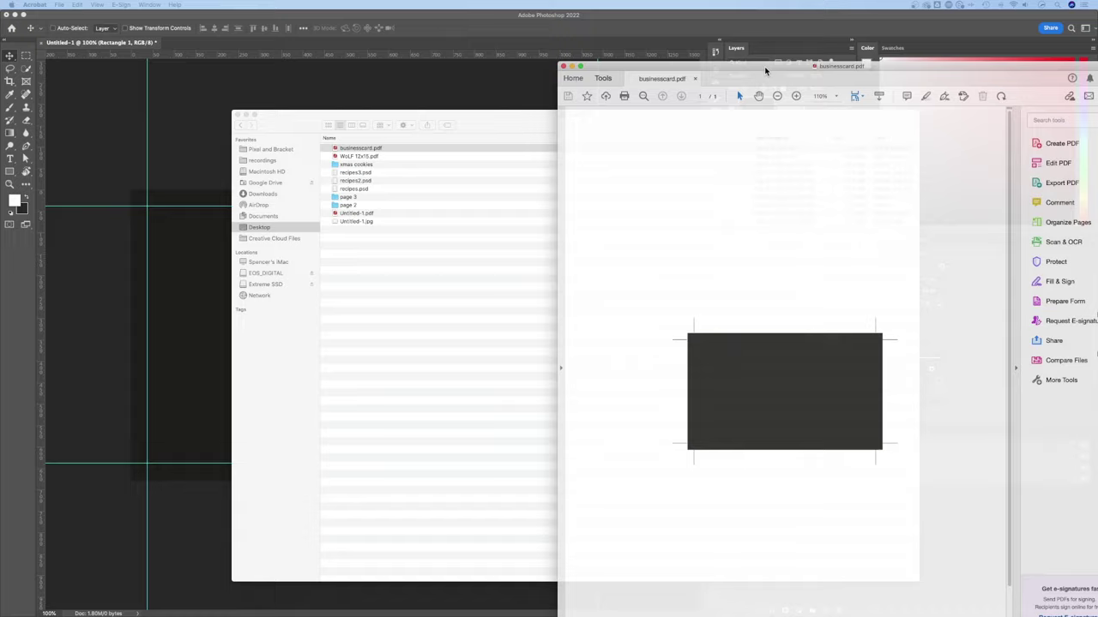
left_click_drag(764, 66, 417, 18)
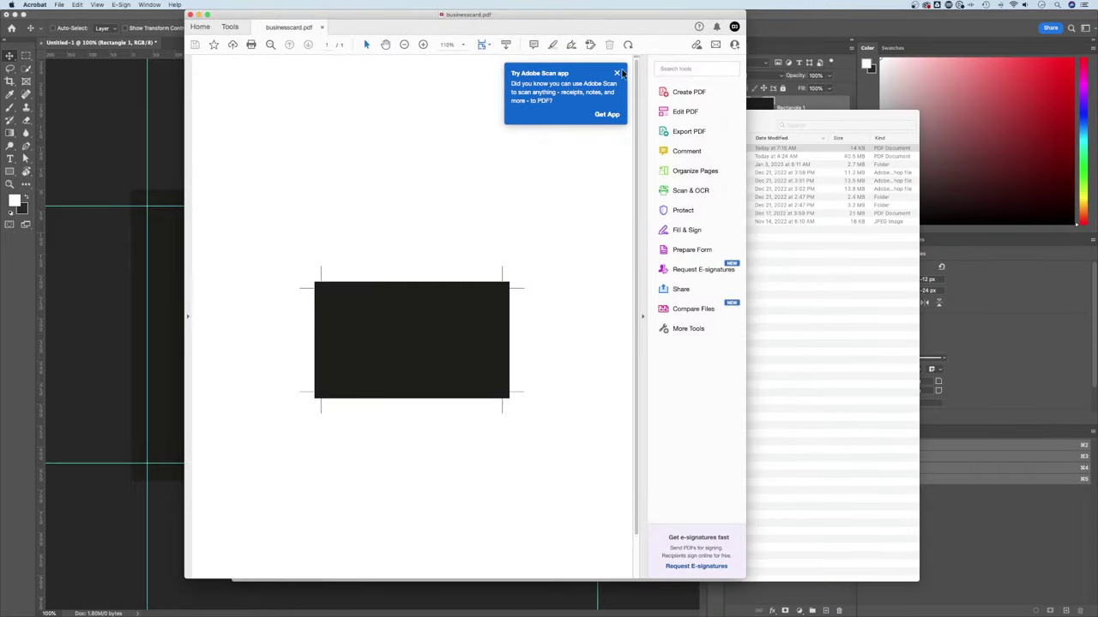
left_click(617, 75)
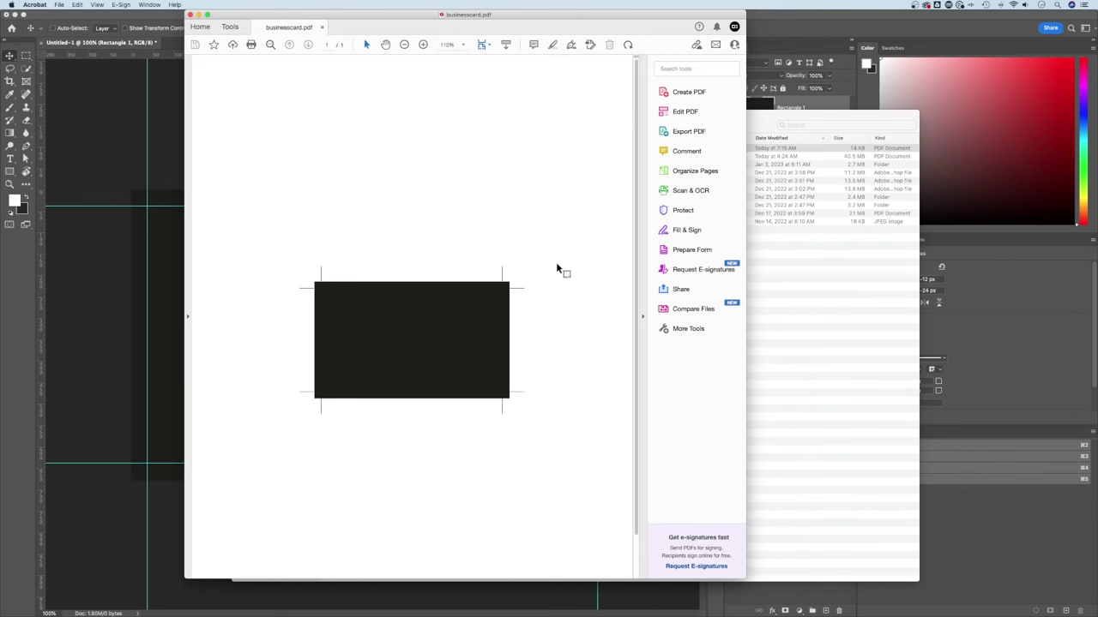
left_click(152, 184)
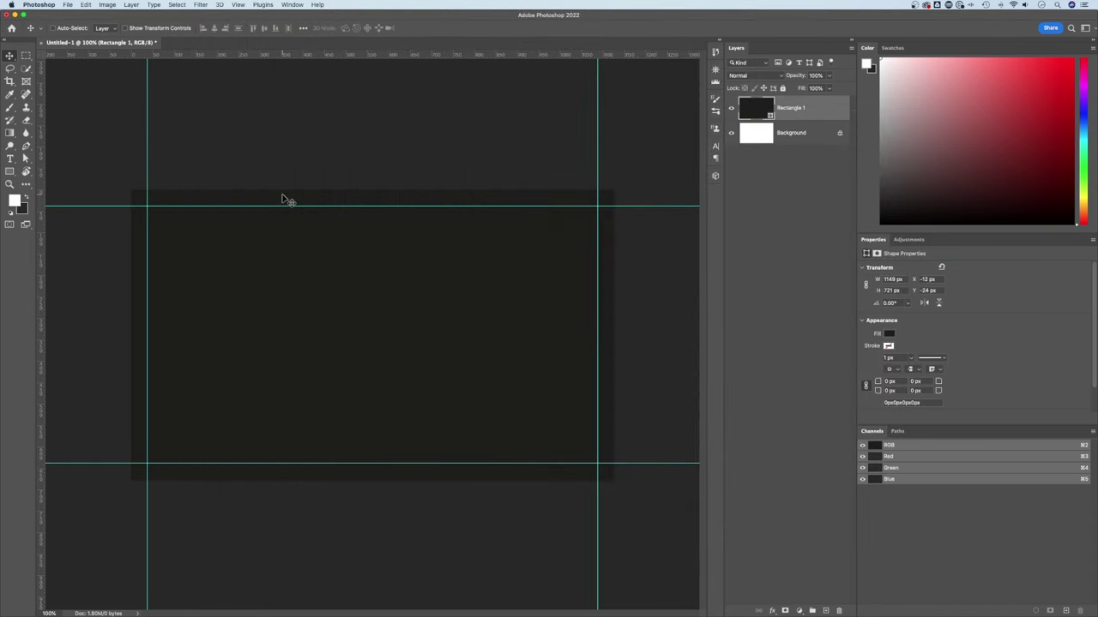